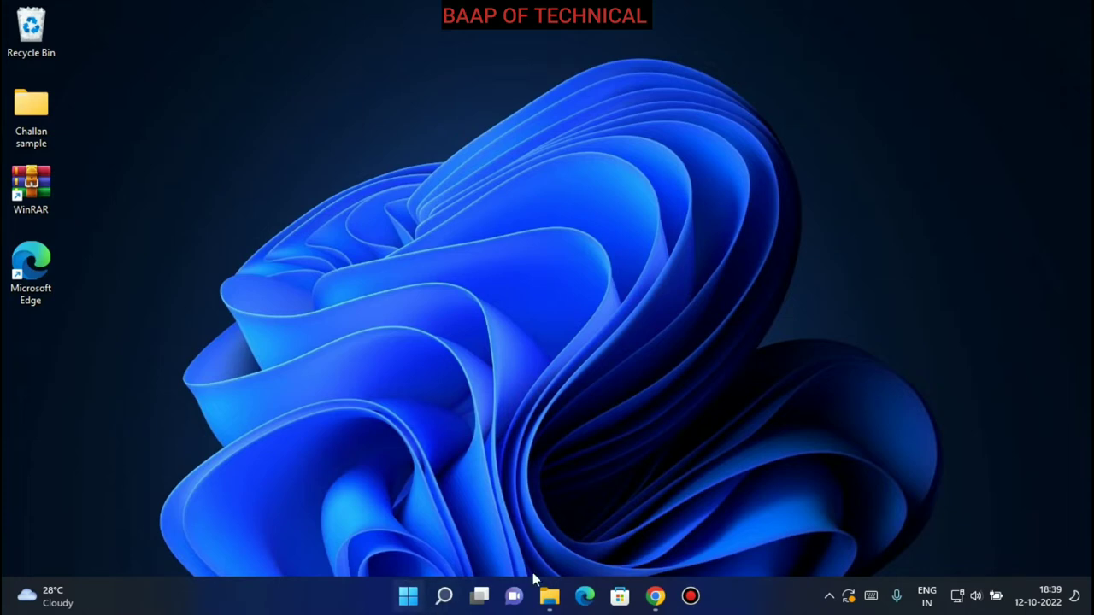
Step: Review the existing drives under This PC in File Explorer, and minimise the window
{"action": "mouse_move", "coordinate": [555, 601]}
{"action": "left_click", "coordinate": [548, 513]}
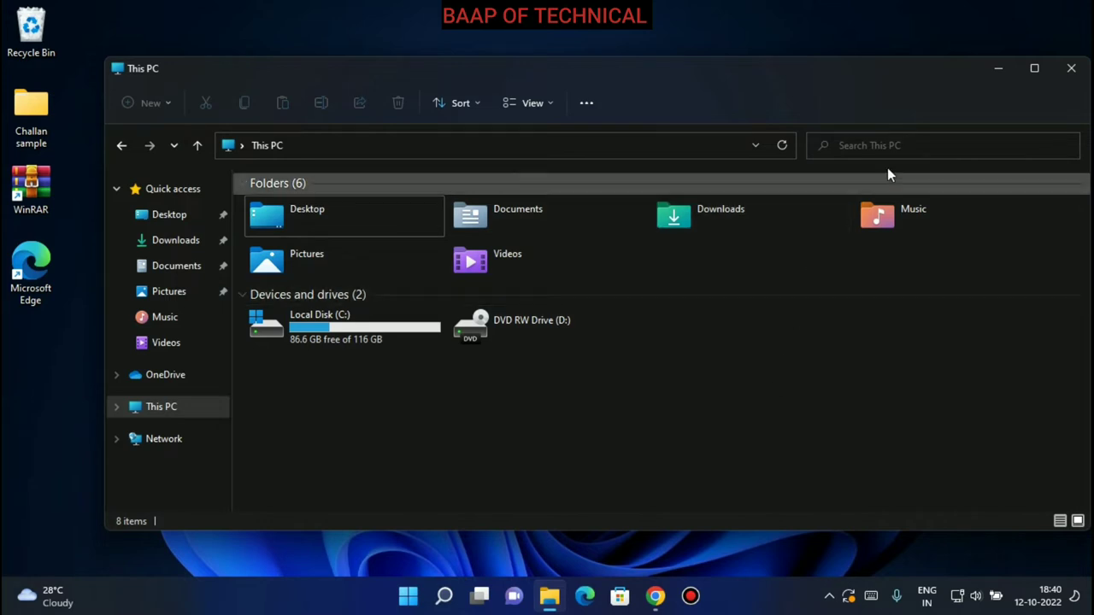
{"action": "left_click", "coordinate": [997, 68]}
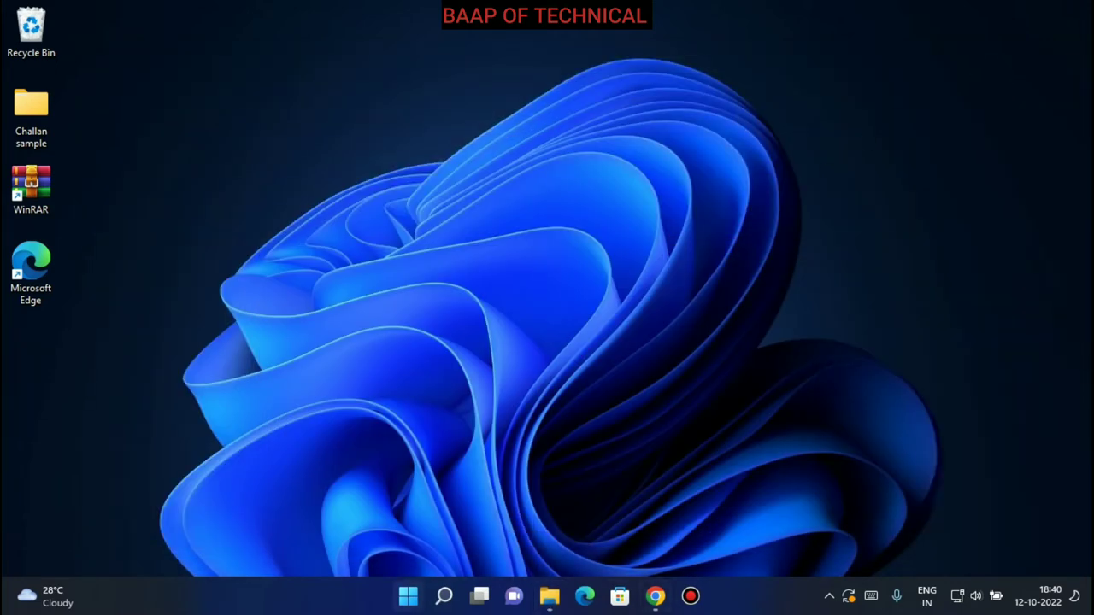
Step: Search Windows for "disk man" and open Create and format hard disk partitions
{"action": "left_click", "coordinate": [446, 598]}
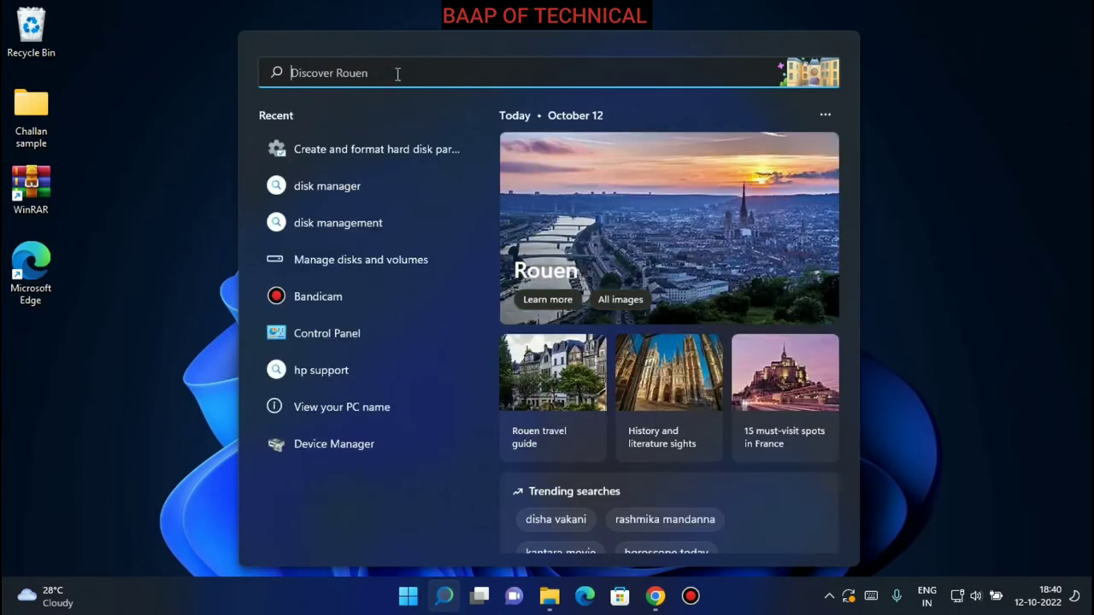
{"action": "type", "text": "di"}
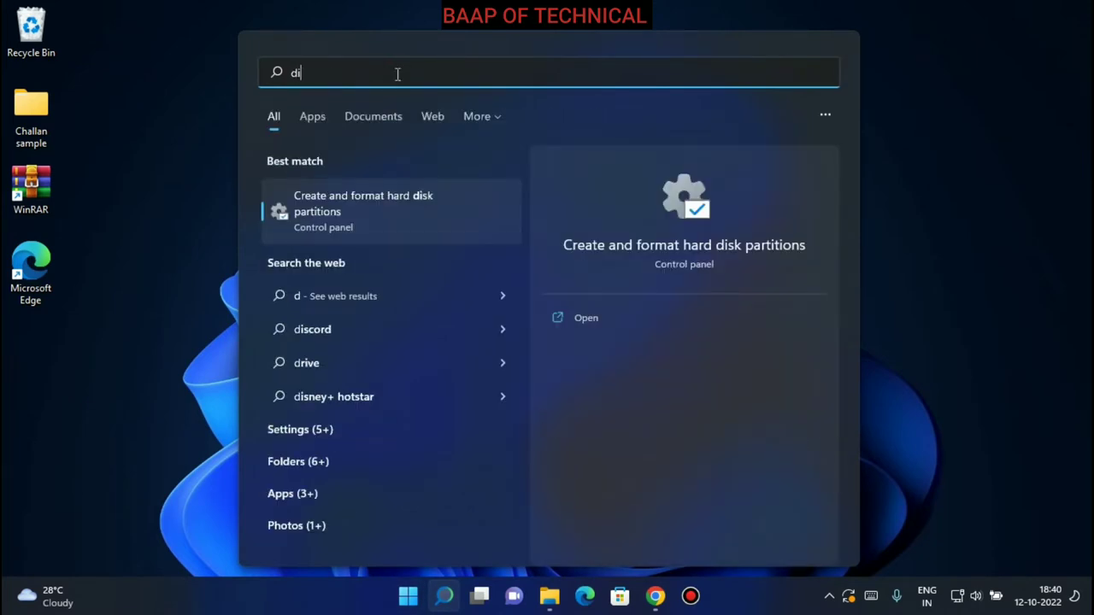
{"action": "type", "text": "sk "}
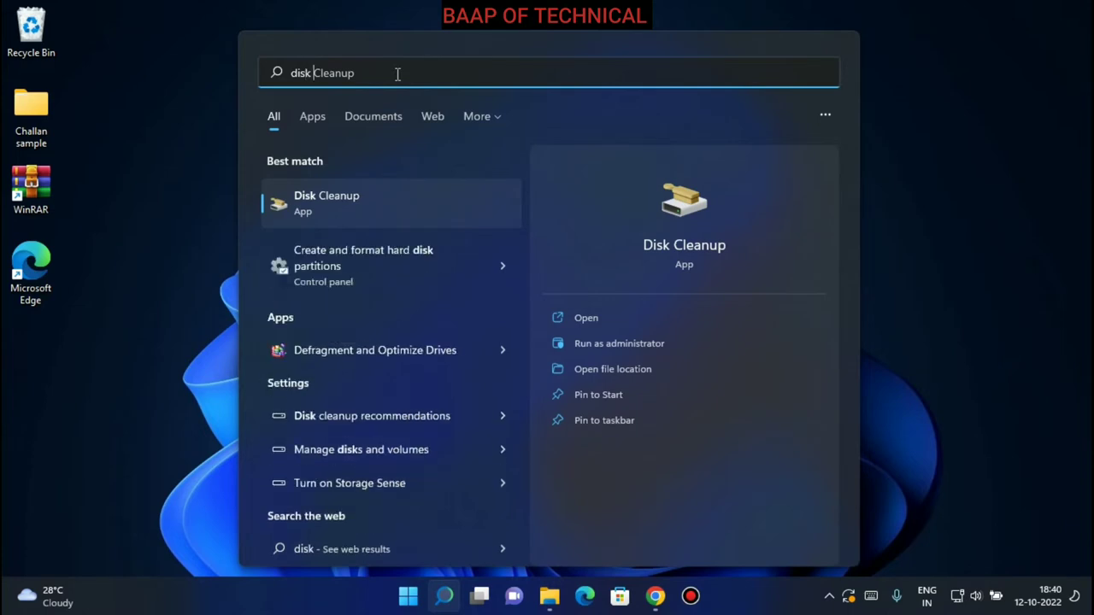
{"action": "type", "text": "man"}
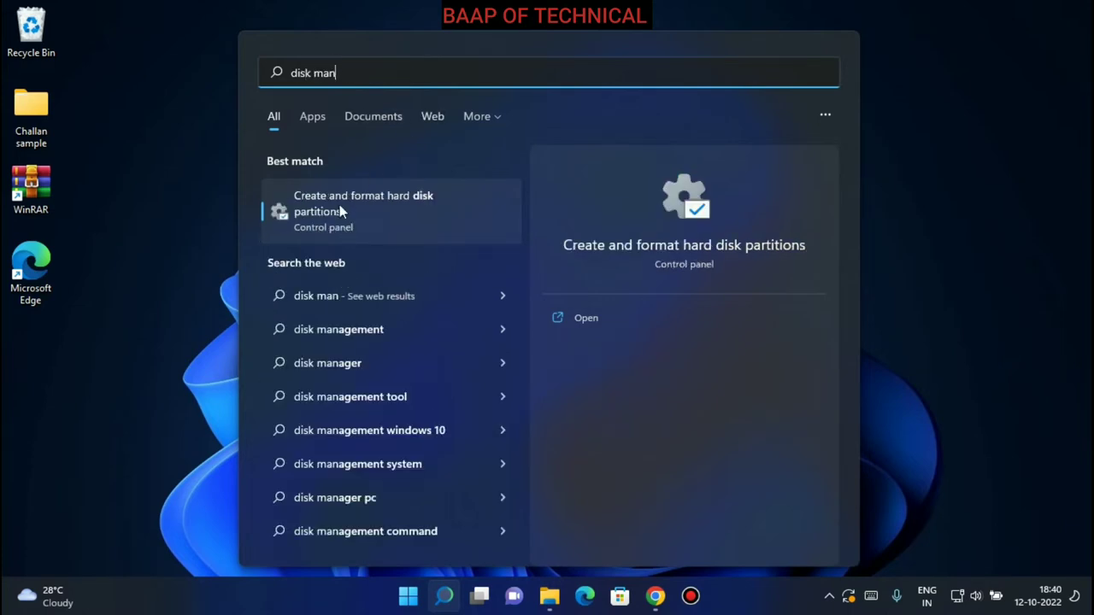
{"action": "left_click", "coordinate": [399, 214]}
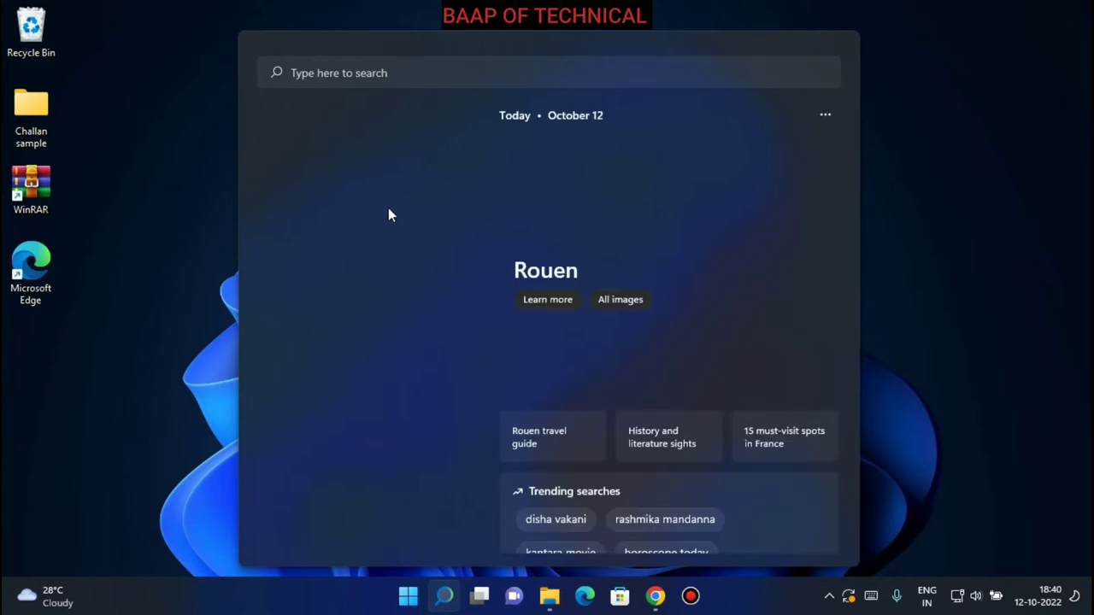
{"action": "left_click", "coordinate": [410, 68]}
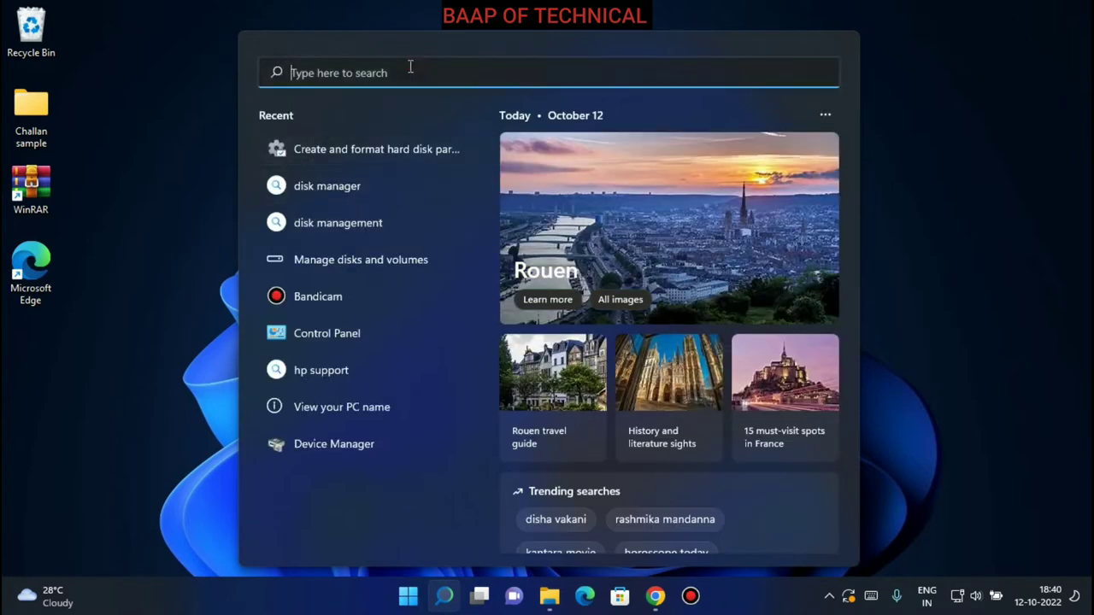
{"action": "left_click", "coordinate": [377, 149]}
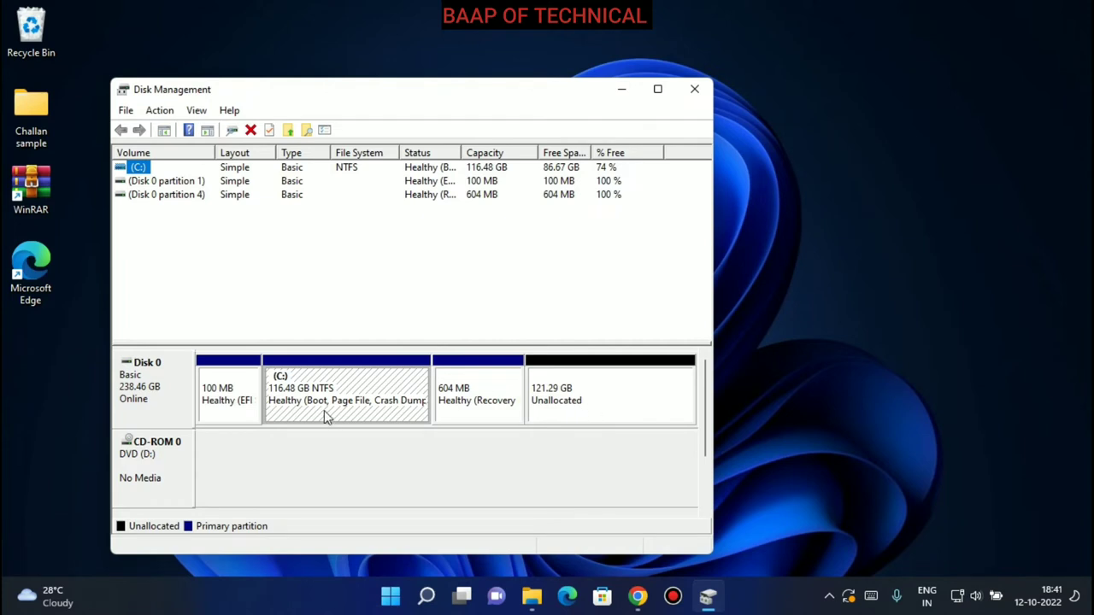
Step: Start a new simple volume in Disk 0's unallocated space and set its size to 62197 MB
{"action": "right_click", "coordinate": [586, 407]}
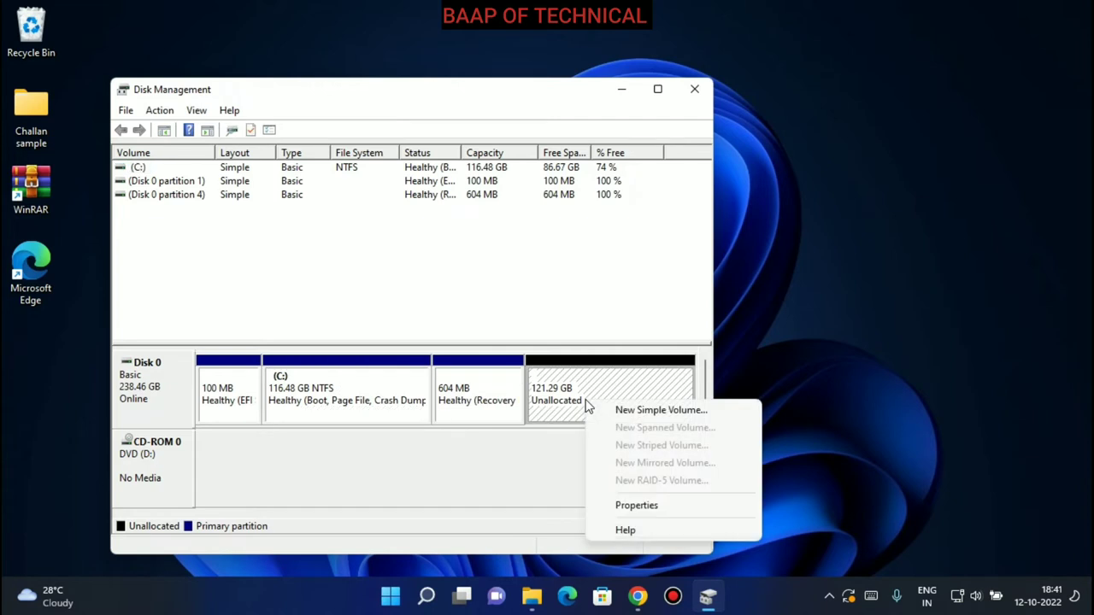
{"action": "left_click", "coordinate": [630, 412]}
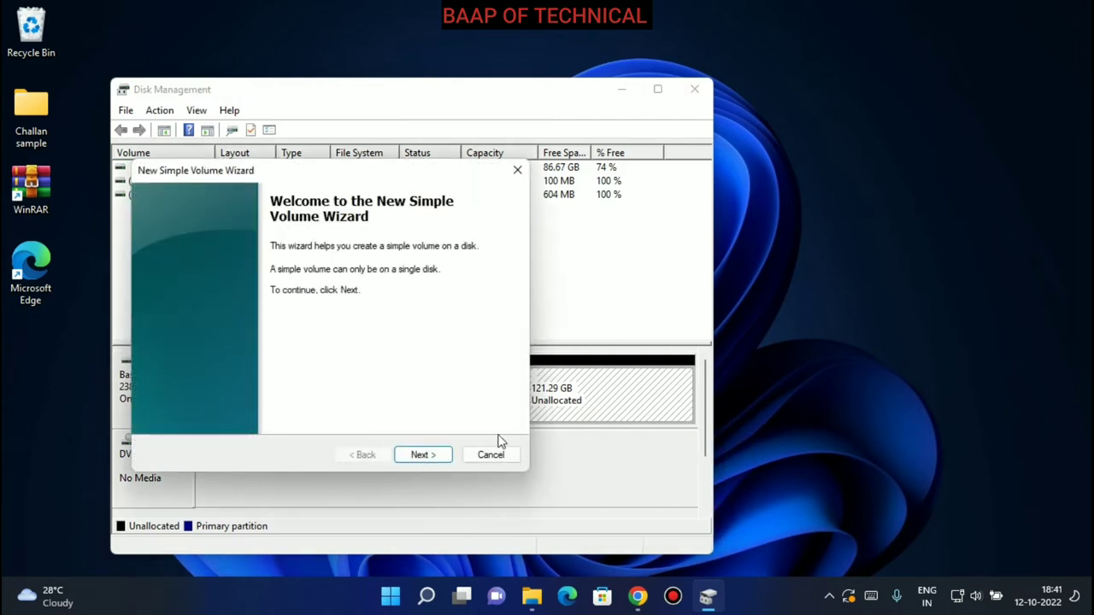
{"action": "left_click", "coordinate": [425, 456]}
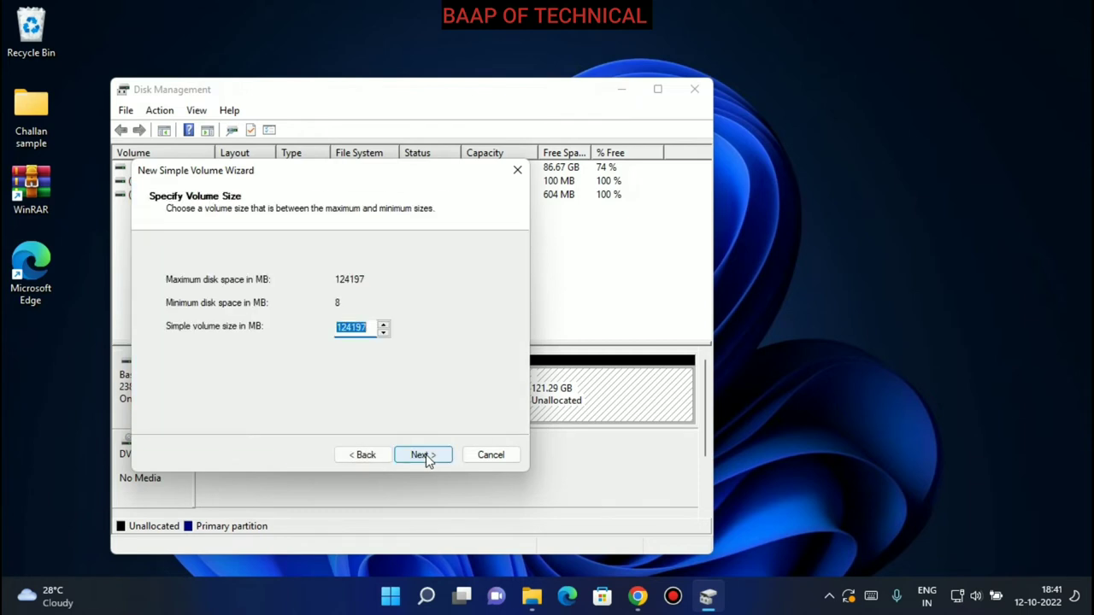
{"action": "left_click", "coordinate": [352, 329]}
{"action": "key", "text": "BackSpace"}
{"action": "key", "text": "BackSpace"}
{"action": "key", "text": "BackSpace"}
{"action": "type", "text": "62"}
{"action": "left_click", "coordinate": [420, 457]}
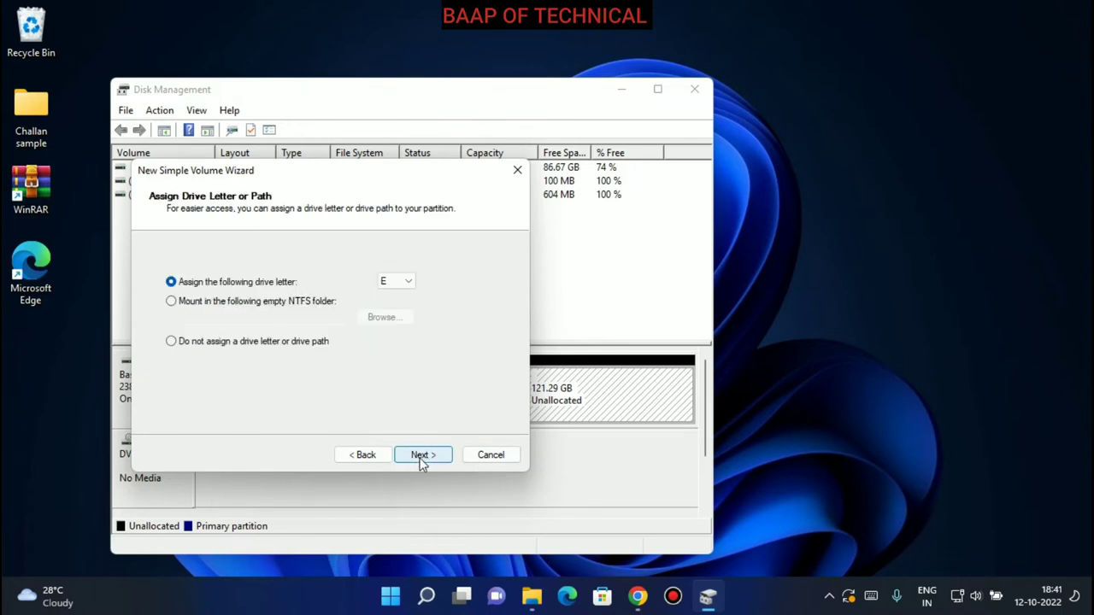
Step: Create the volume with drive letter E and an NTFS quick format labelled New Volume, and close its folder window
{"action": "left_click", "coordinate": [420, 456]}
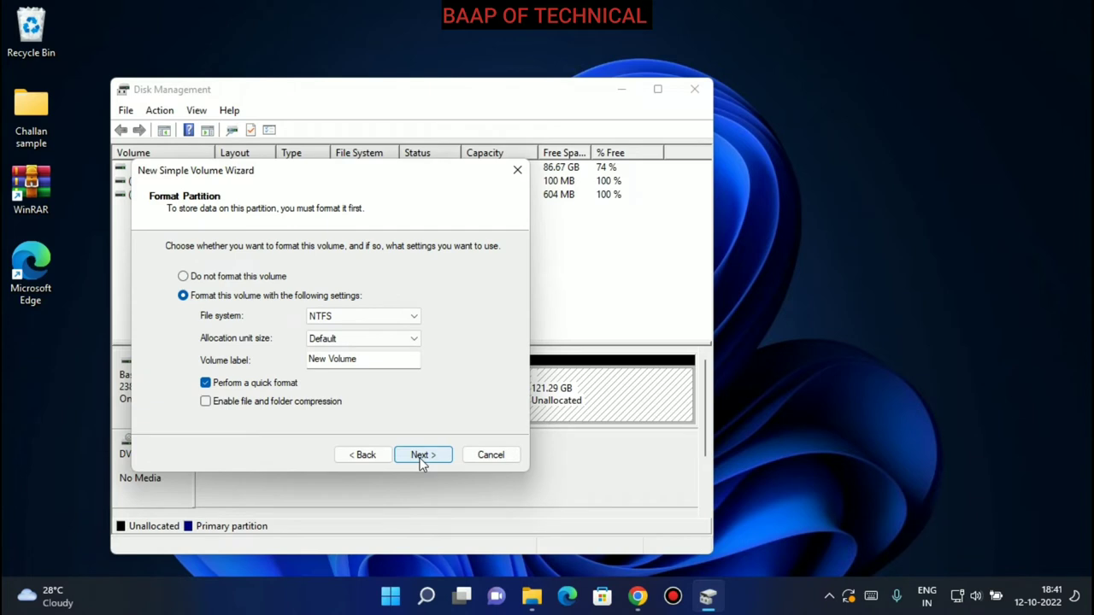
{"action": "left_click", "coordinate": [421, 456]}
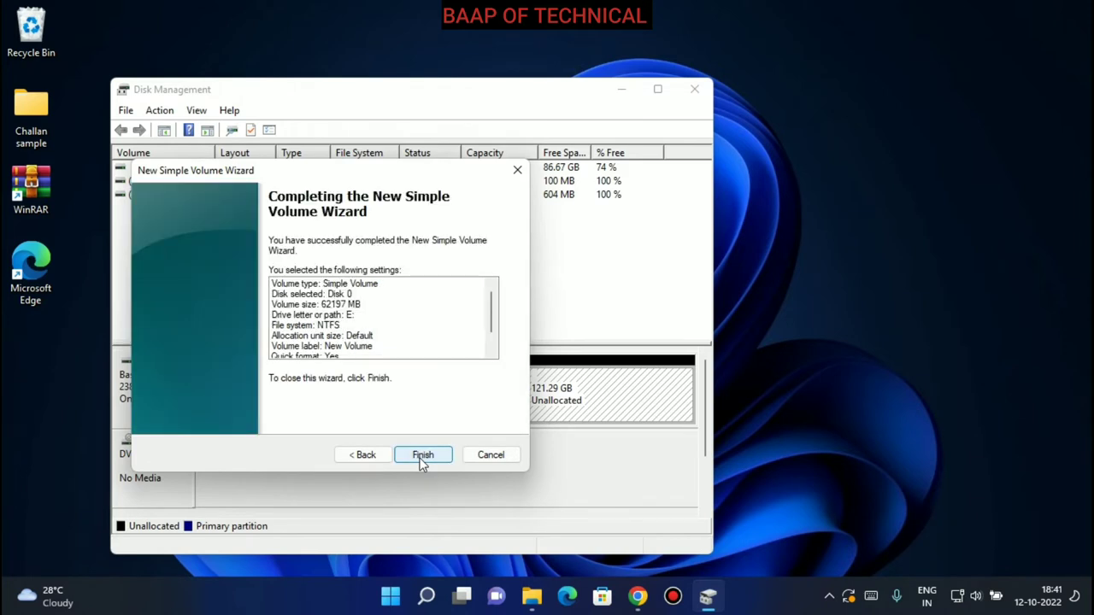
{"action": "left_click", "coordinate": [422, 456]}
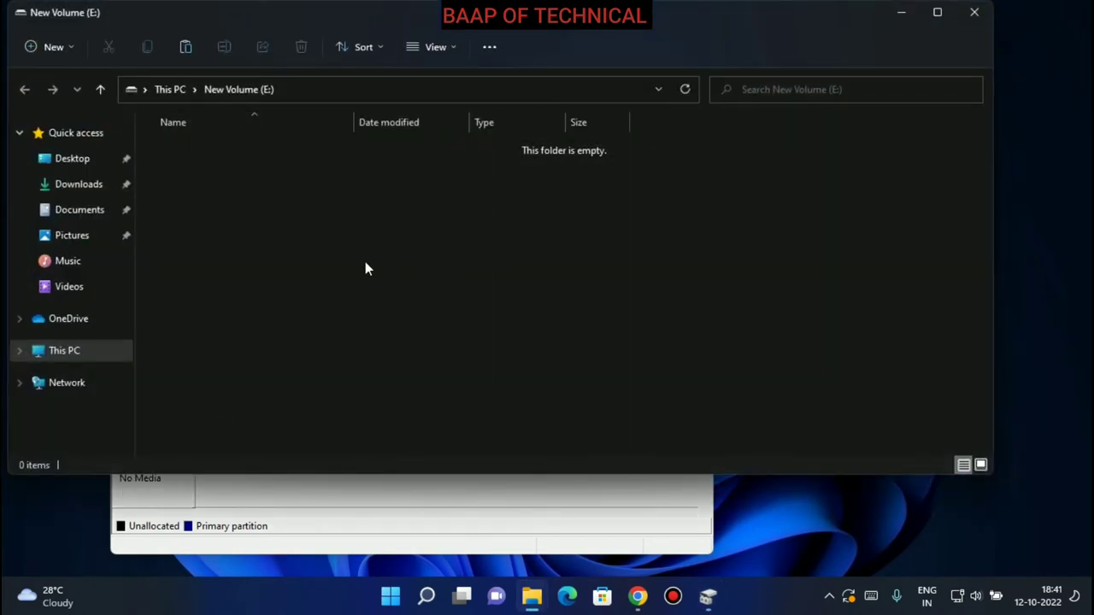
{"action": "left_click", "coordinate": [986, 13]}
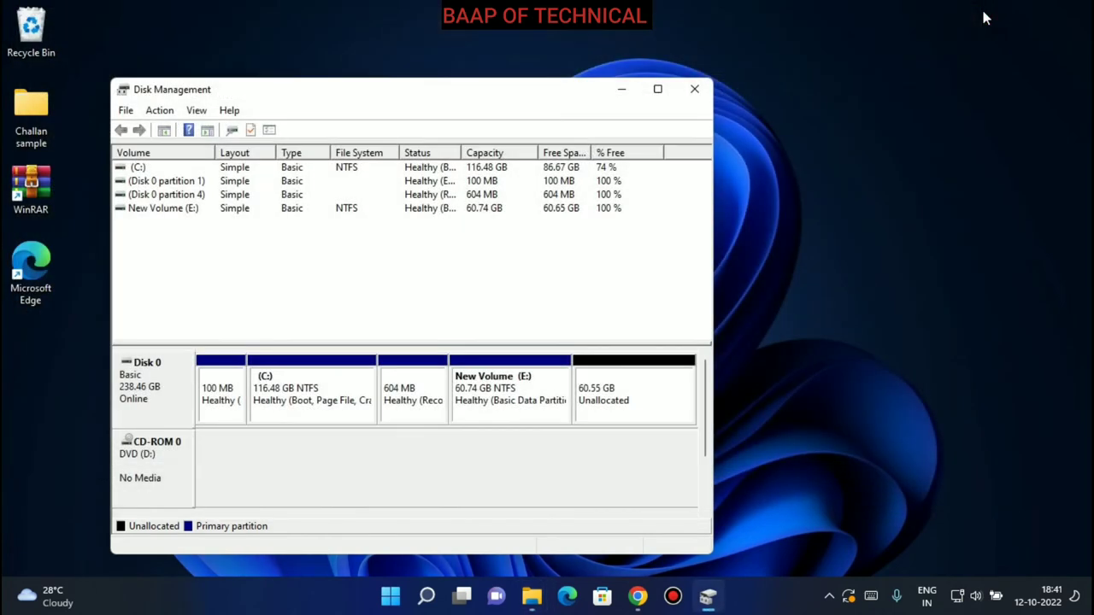
Step: Start another simple volume in the remaining unallocated space, using the full 62000 MB
{"action": "right_click", "coordinate": [606, 399]}
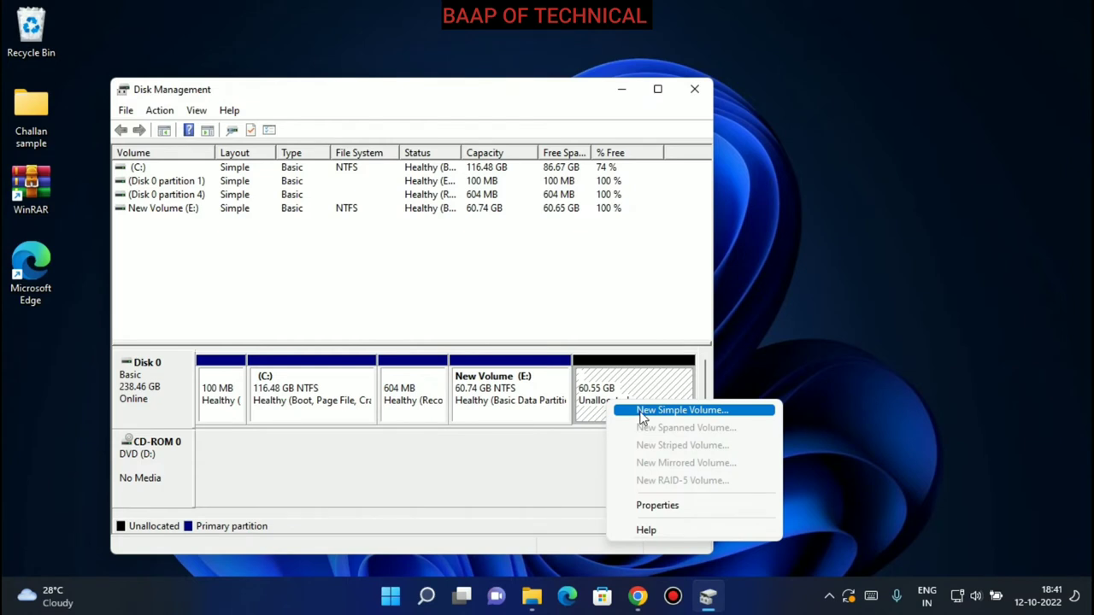
{"action": "left_click", "coordinate": [642, 412]}
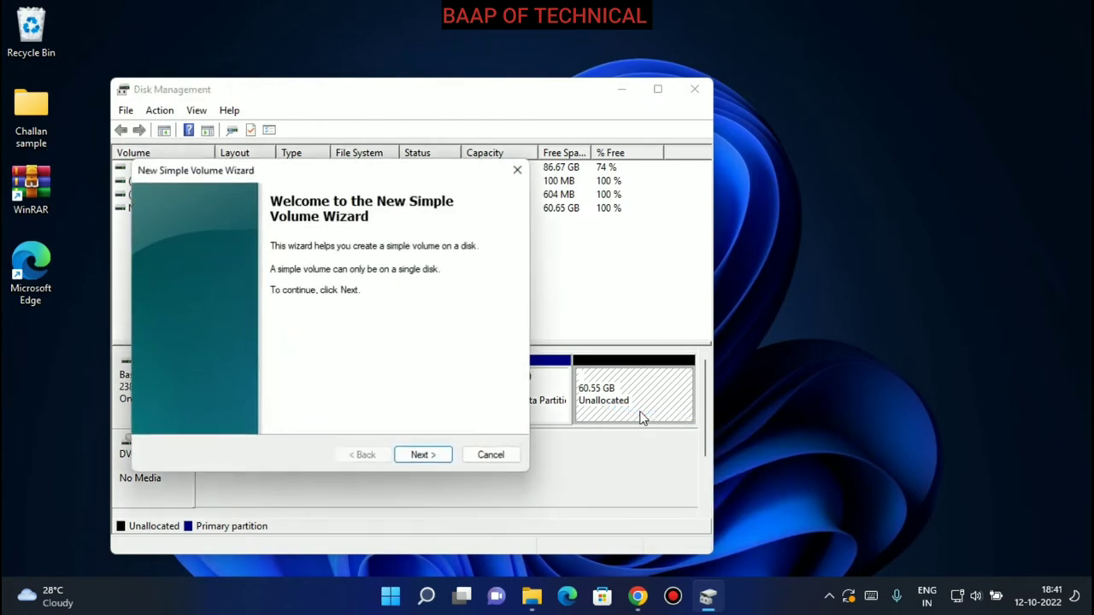
{"action": "left_click", "coordinate": [422, 454]}
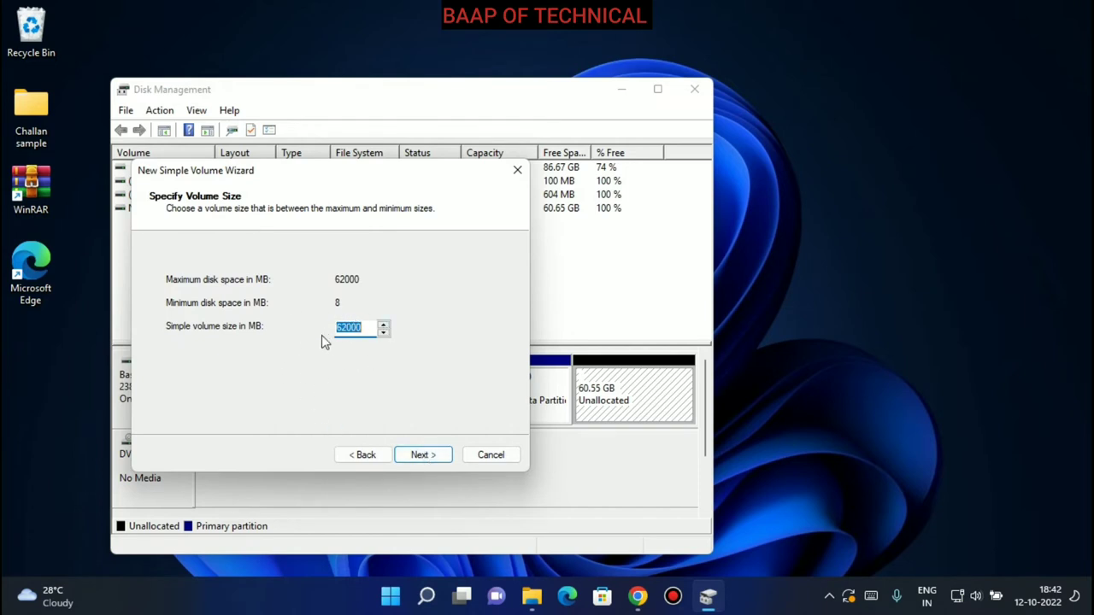
{"action": "left_click", "coordinate": [422, 455]}
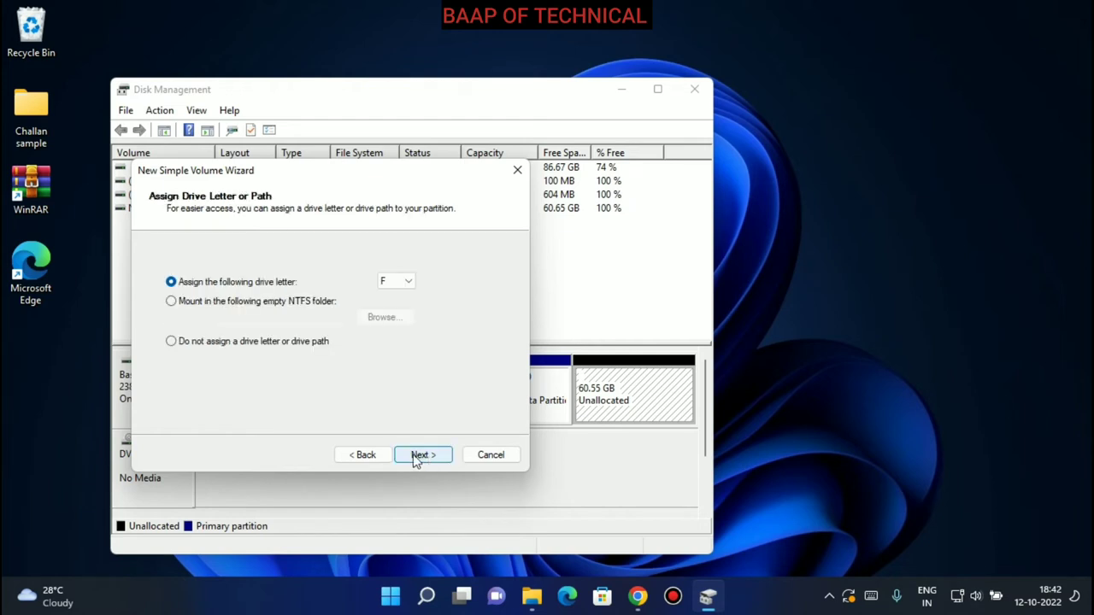
Step: Create the volume with drive letter F and an NTFS quick format labelled New Volume, and close Disk Management
{"action": "left_click", "coordinate": [407, 285]}
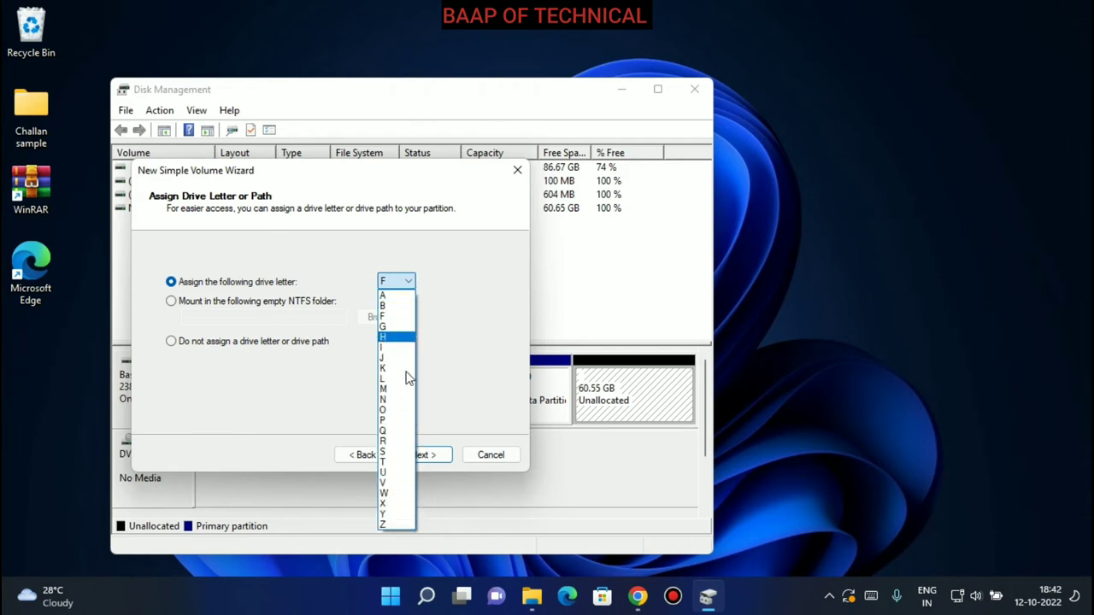
{"action": "left_click", "coordinate": [472, 299]}
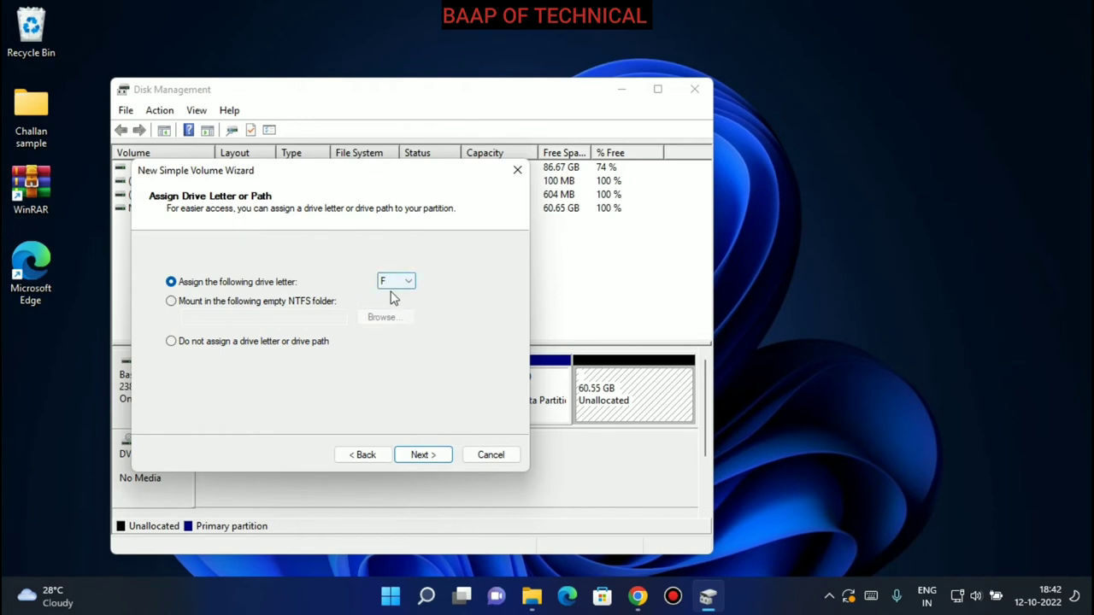
{"action": "left_click", "coordinate": [438, 459]}
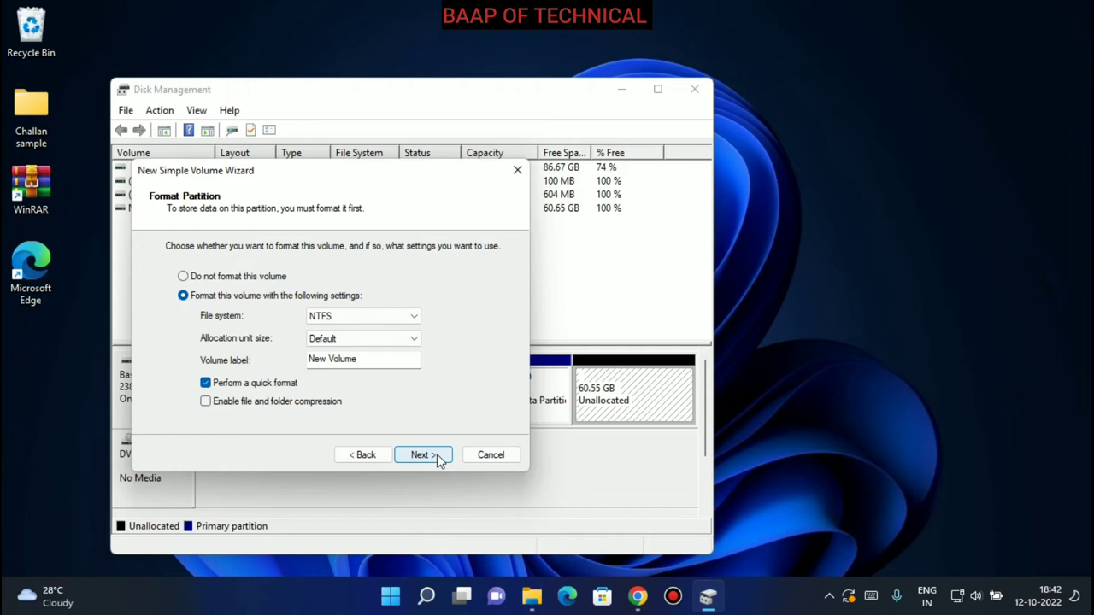
{"action": "left_click", "coordinate": [438, 459]}
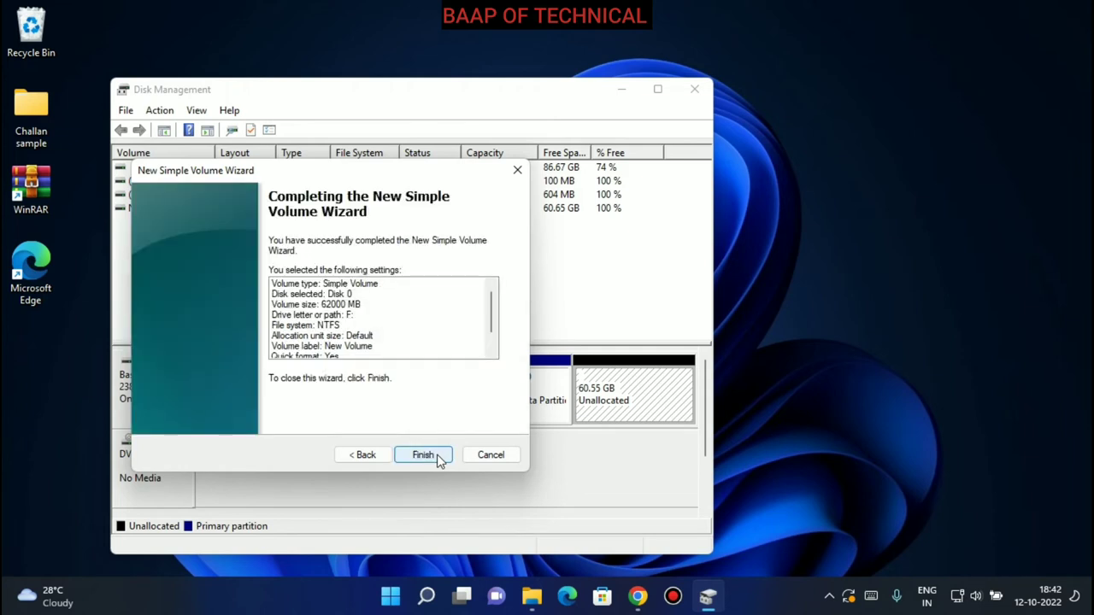
{"action": "left_click", "coordinate": [438, 456]}
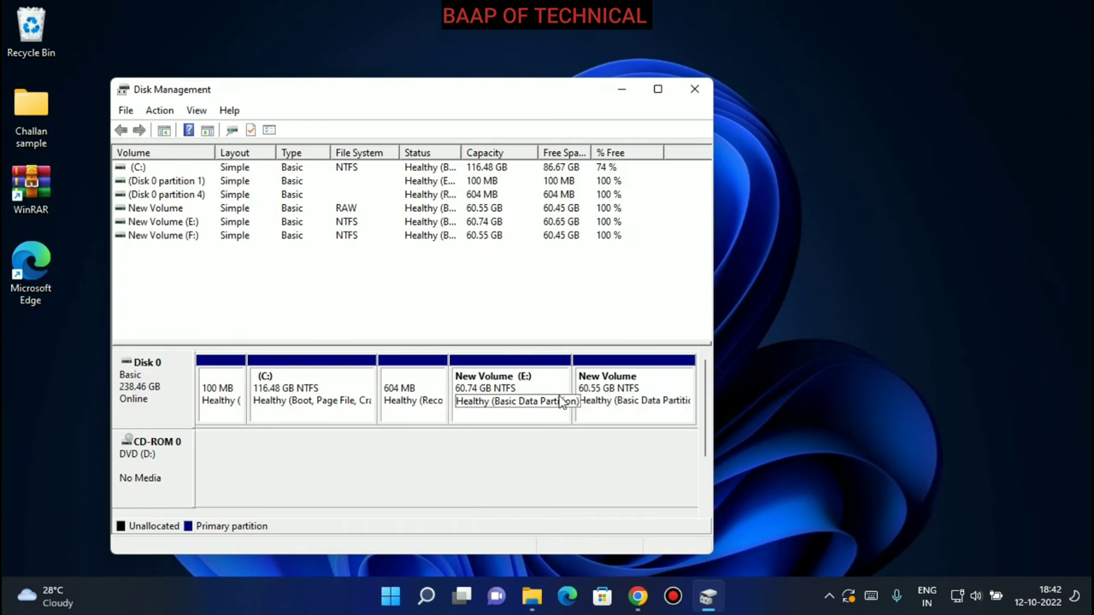
{"action": "left_click", "coordinate": [692, 90]}
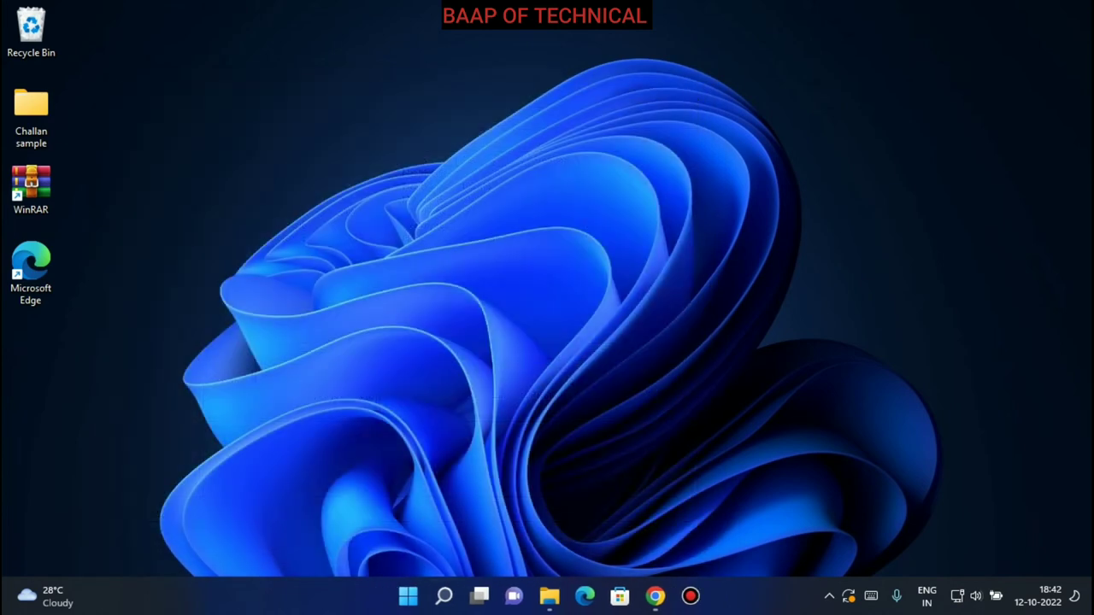
Step: In File Explorer, copy the Challan sample folder from the desktop onto New Volume (E:) and open that drive
{"action": "left_click", "coordinate": [549, 596]}
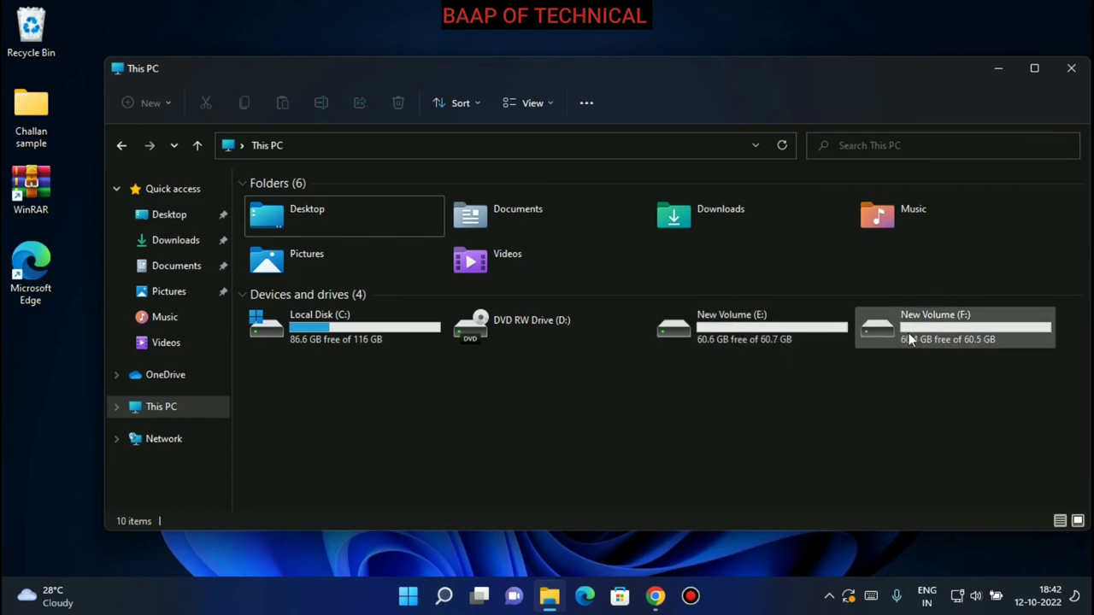
{"action": "mouse_move", "coordinate": [842, 335]}
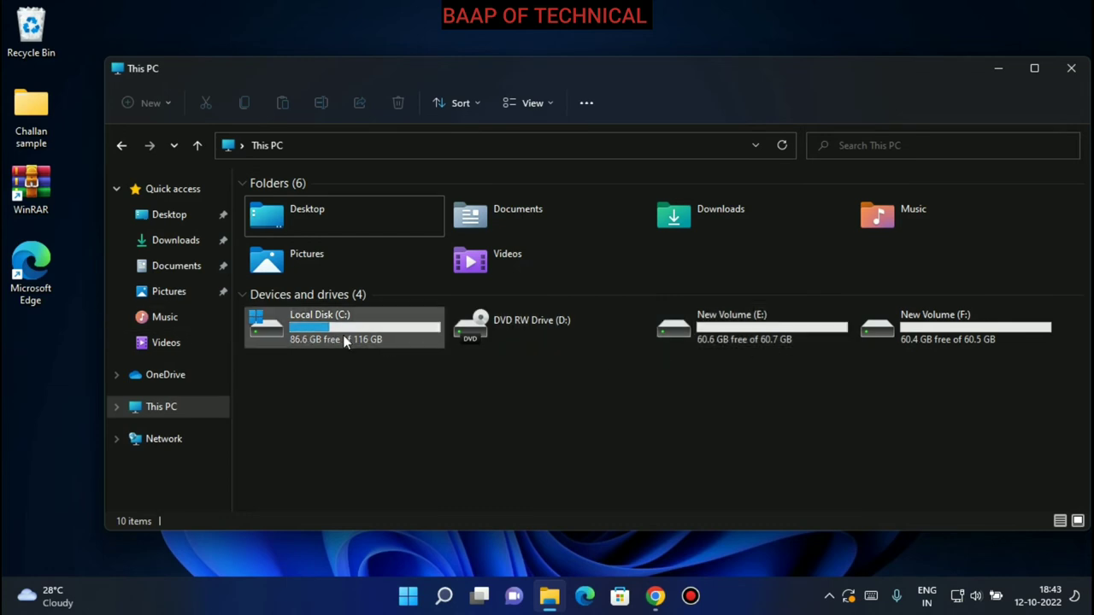
{"action": "mouse_move", "coordinate": [345, 340]}
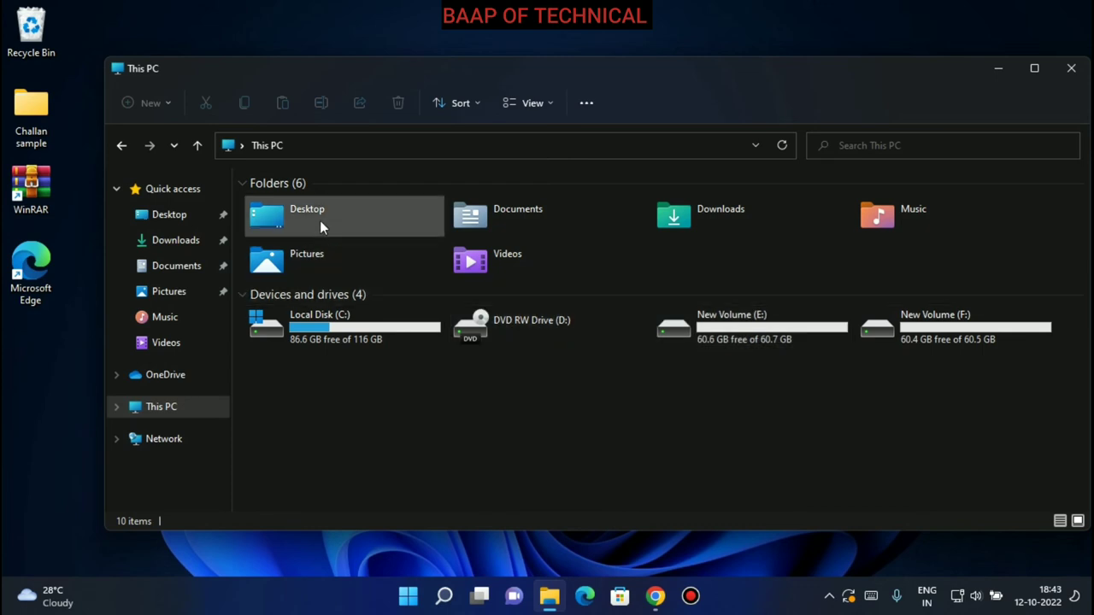
{"action": "left_click_drag", "start_coordinate": [31, 111], "coordinate": [735, 329]}
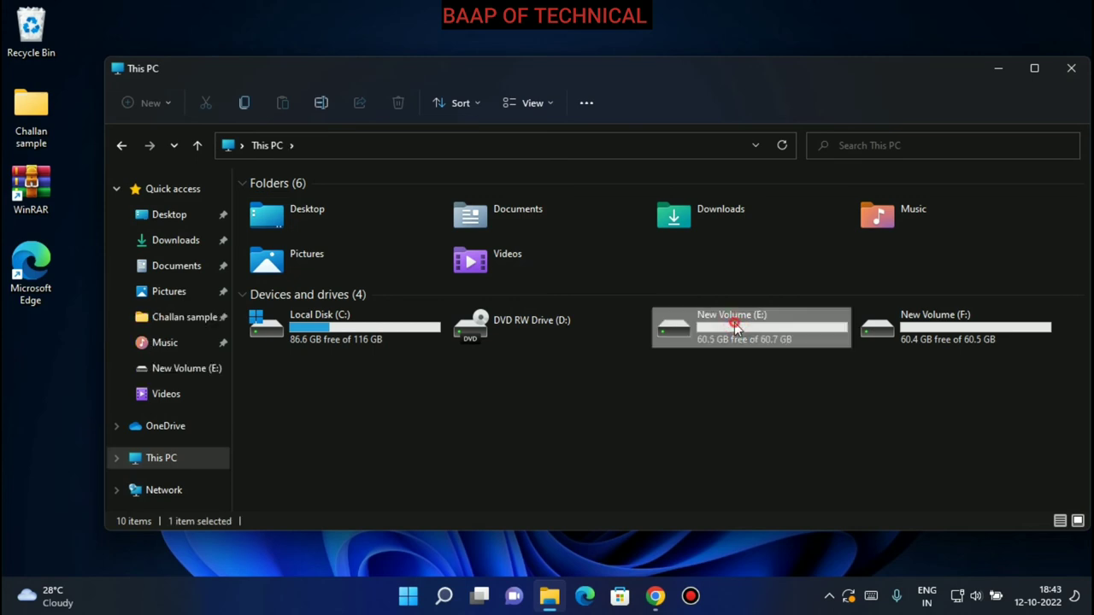
{"action": "double_click", "coordinate": [734, 323]}
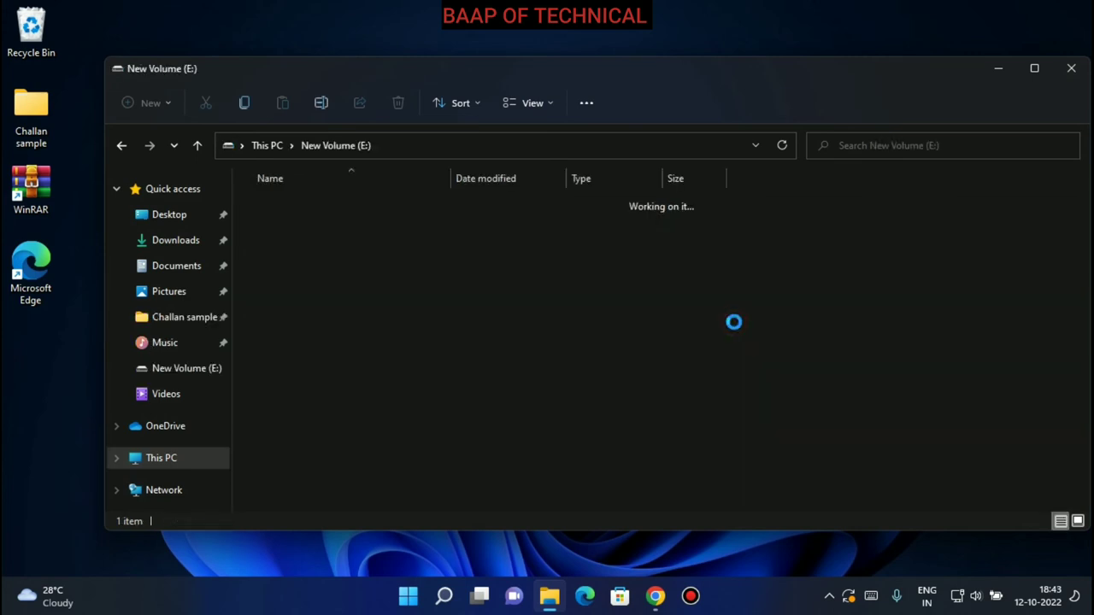
Step: Return to This PC to review the new E: and F: drives, and minimise the window
{"action": "left_click", "coordinate": [121, 145]}
{"action": "left_click", "coordinate": [122, 145]}
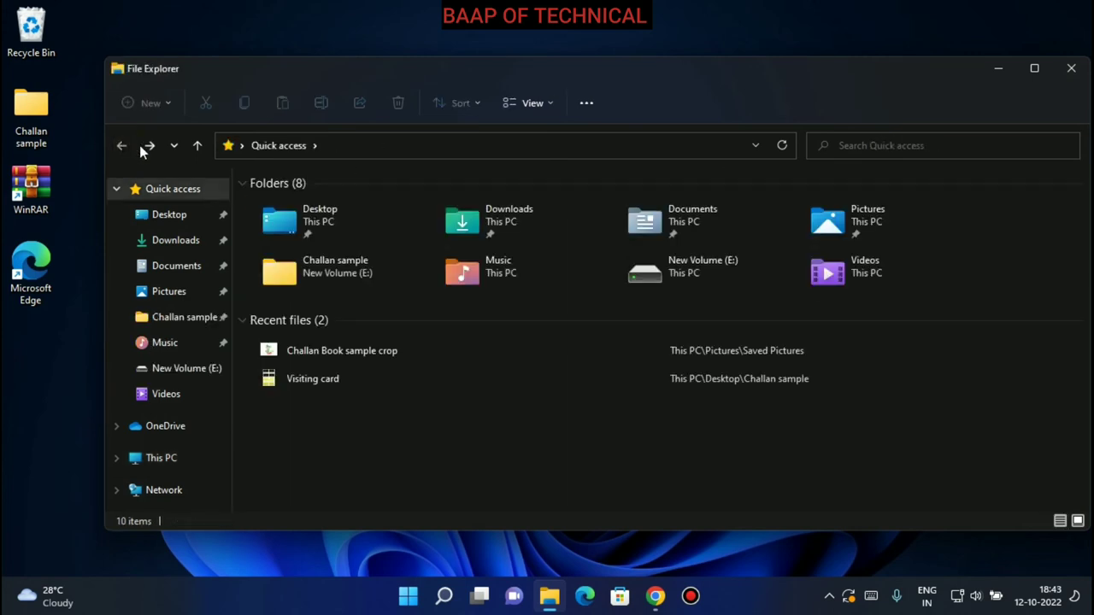
{"action": "left_click", "coordinate": [180, 458]}
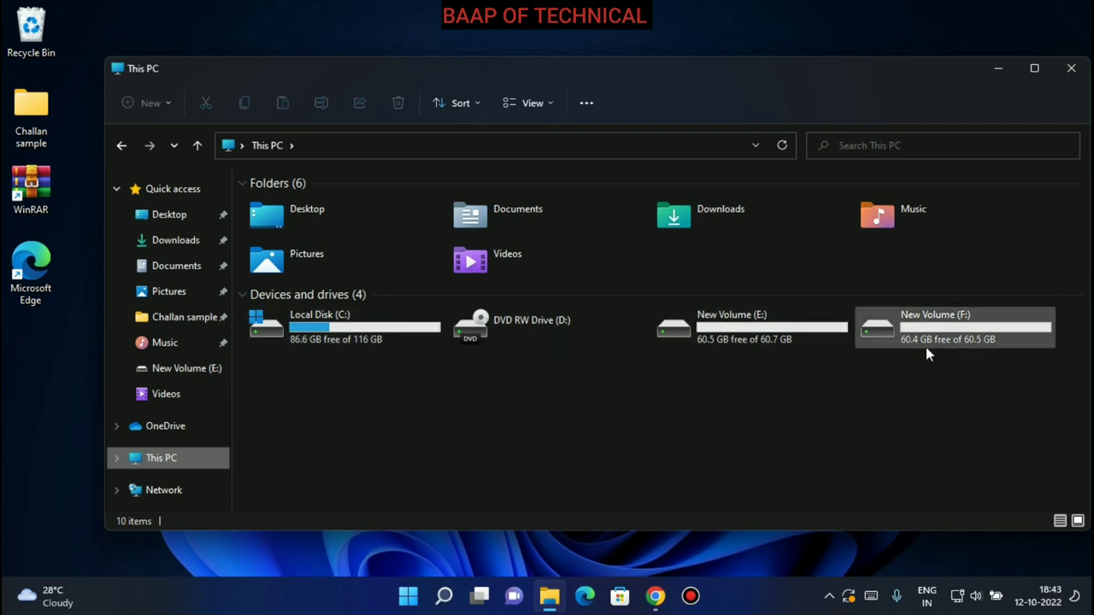
{"action": "left_click", "coordinate": [998, 68]}
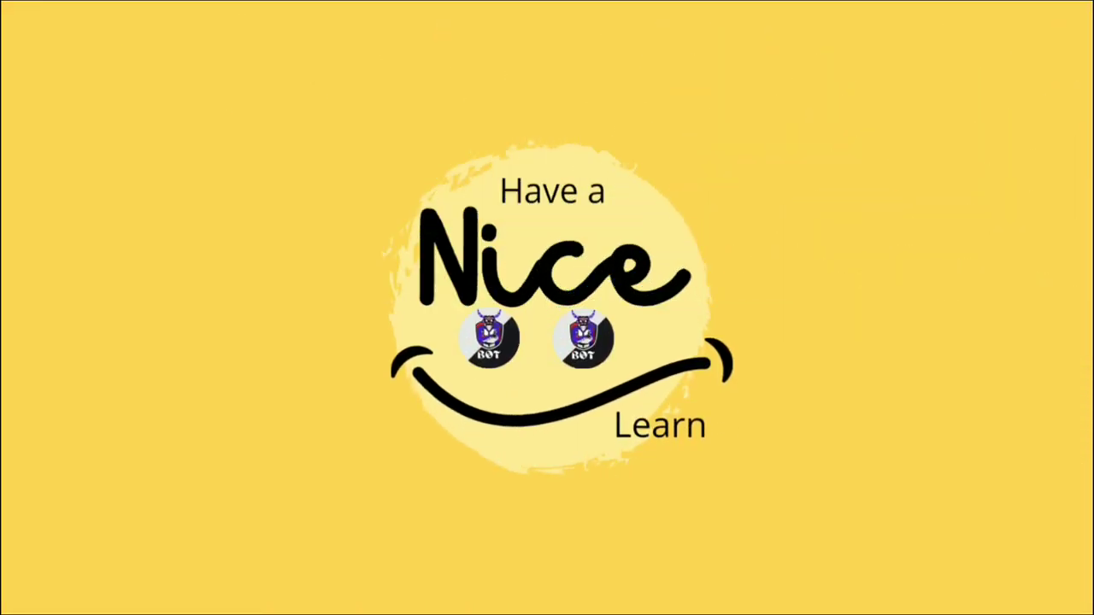